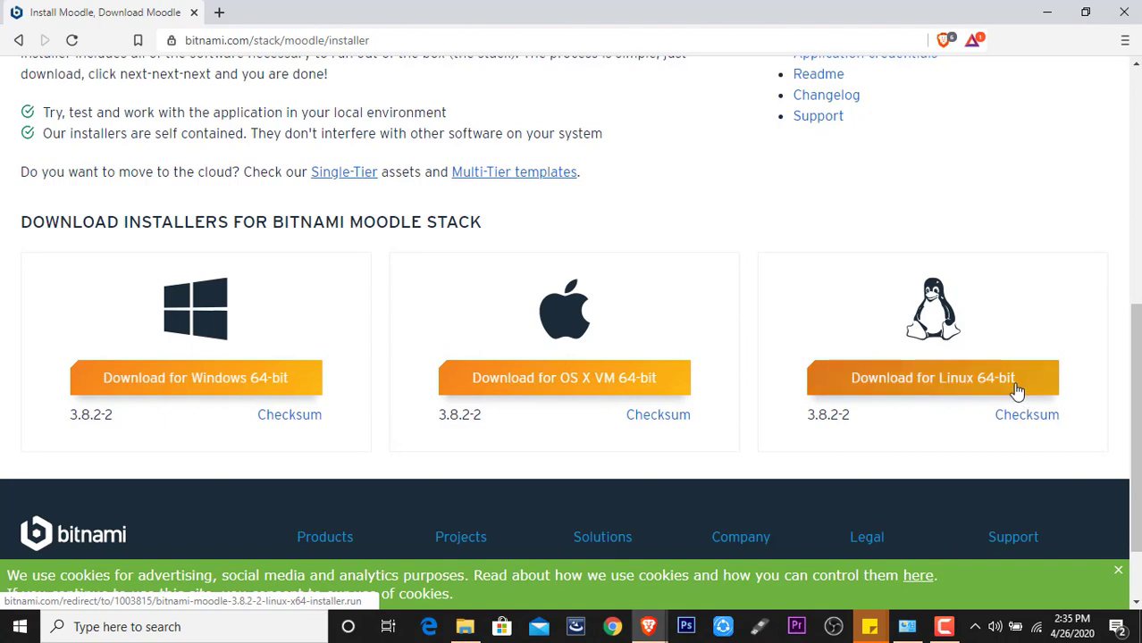
- Scroll the Bitnami Moodle installer page to the Windows 64-bit 3.8.2-2 download
{"action": "left_click_drag", "start_coordinate": [1136, 335], "coordinate": [1136, 288]}
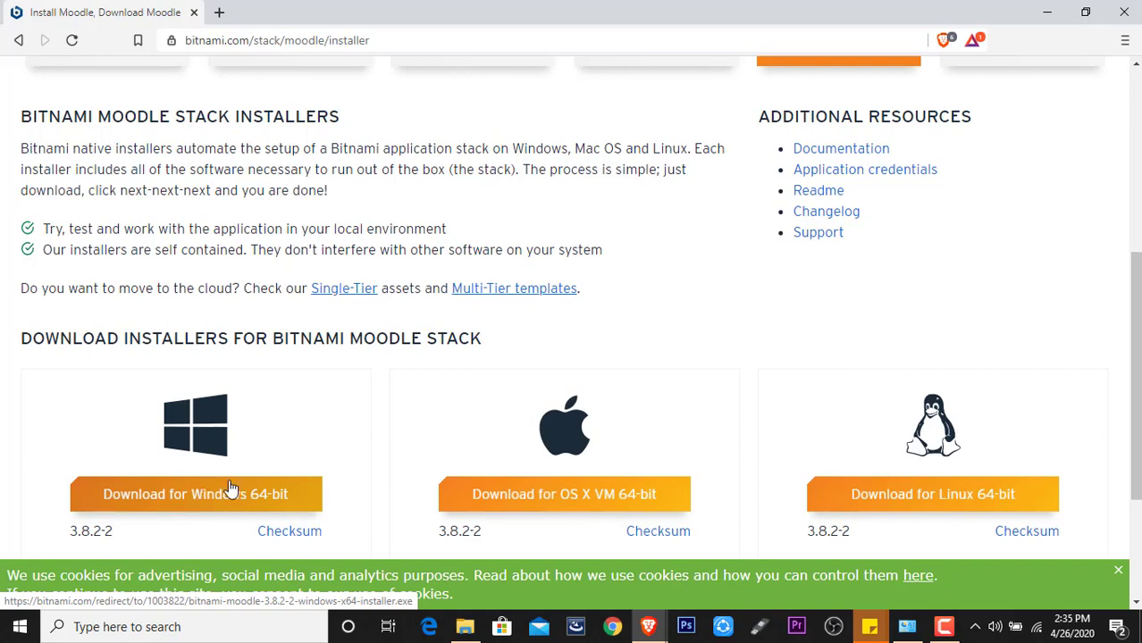
- Run bitnami-moodle-3.8.2-2-windows-x64-installer.exe from the advance OER folder as administrator
{"action": "left_click", "coordinate": [464, 628]}
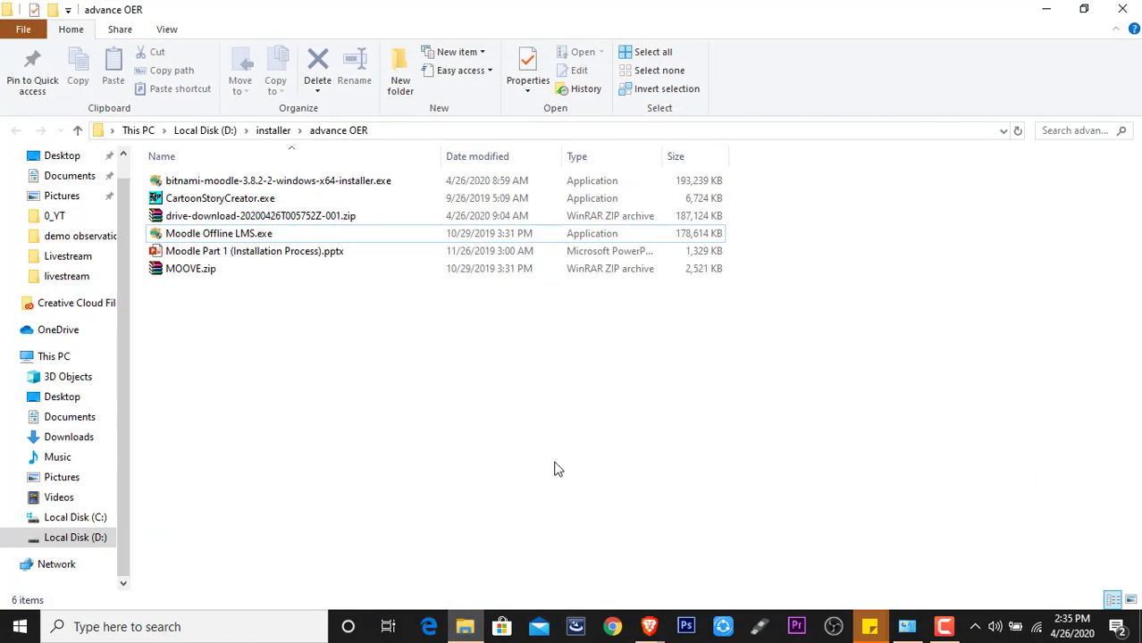
{"action": "left_click", "coordinate": [222, 188]}
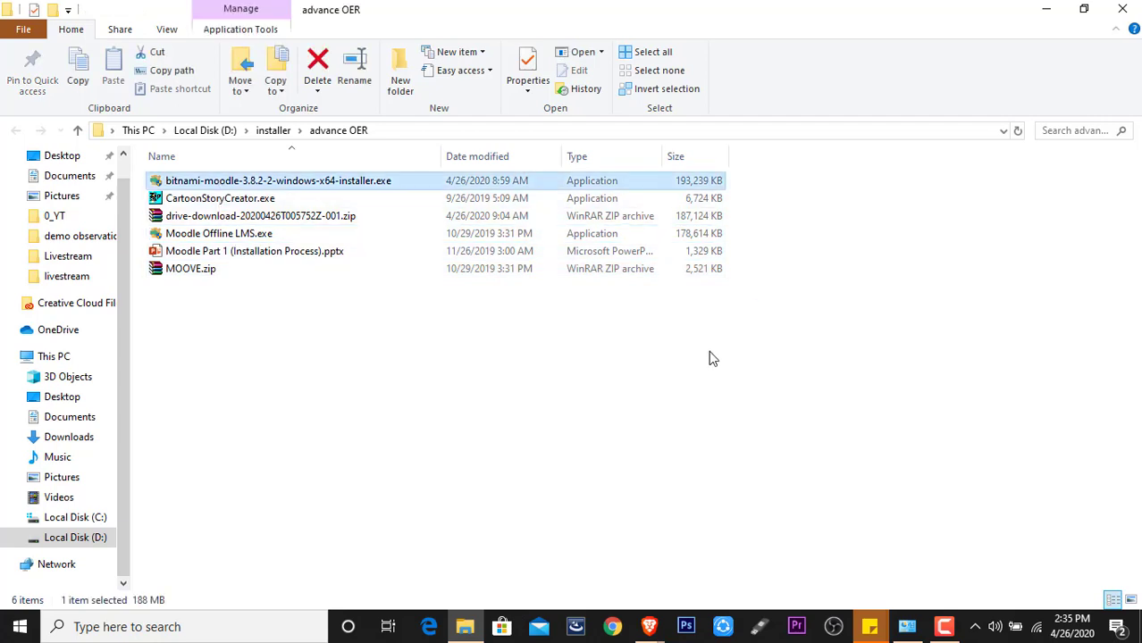
{"action": "left_click", "coordinate": [420, 362]}
{"action": "left_click", "coordinate": [261, 186]}
{"action": "right_click", "coordinate": [258, 184]}
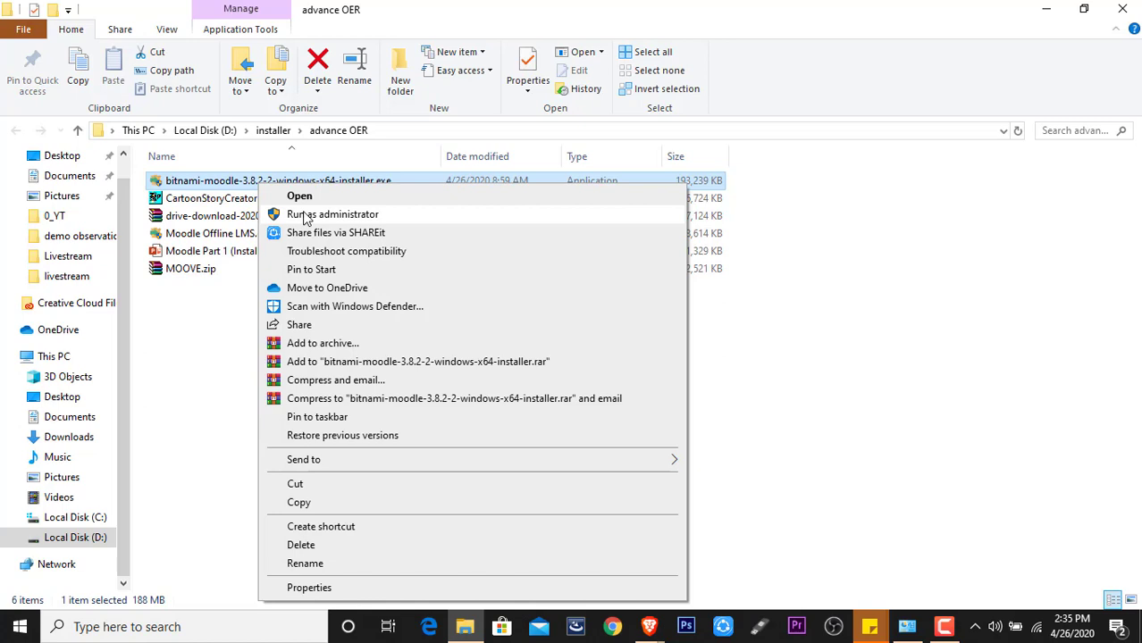
{"action": "left_click", "coordinate": [307, 215]}
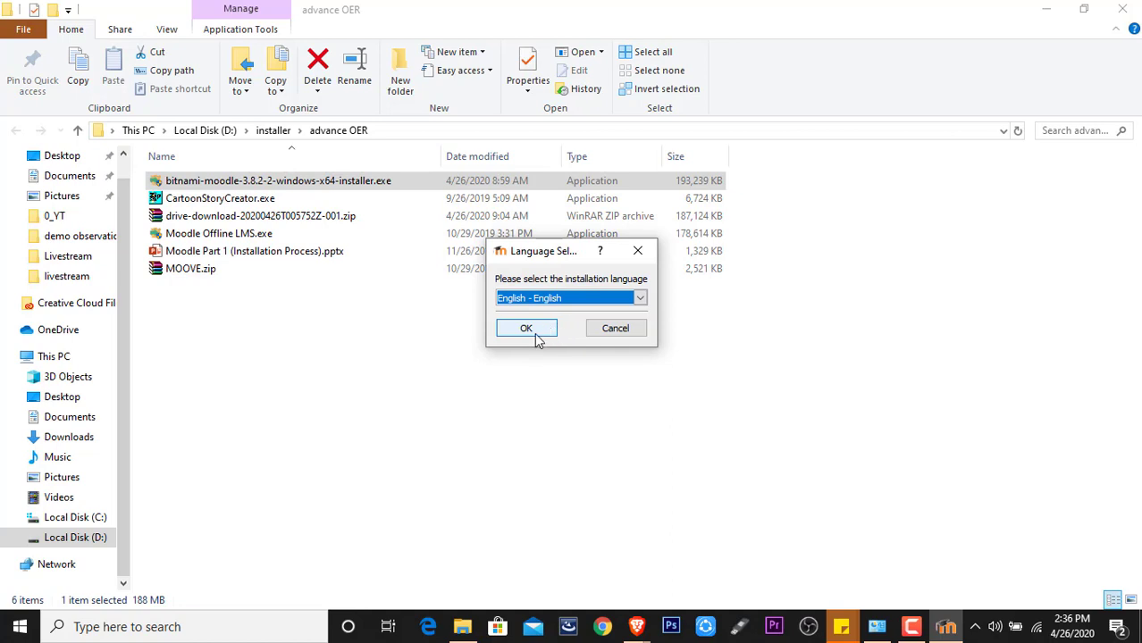
- Choose English, keep default components and the C:\Bitnami\moodle-3.8.2-2 folder, advancing to admin account creation
{"action": "left_click", "coordinate": [533, 328]}
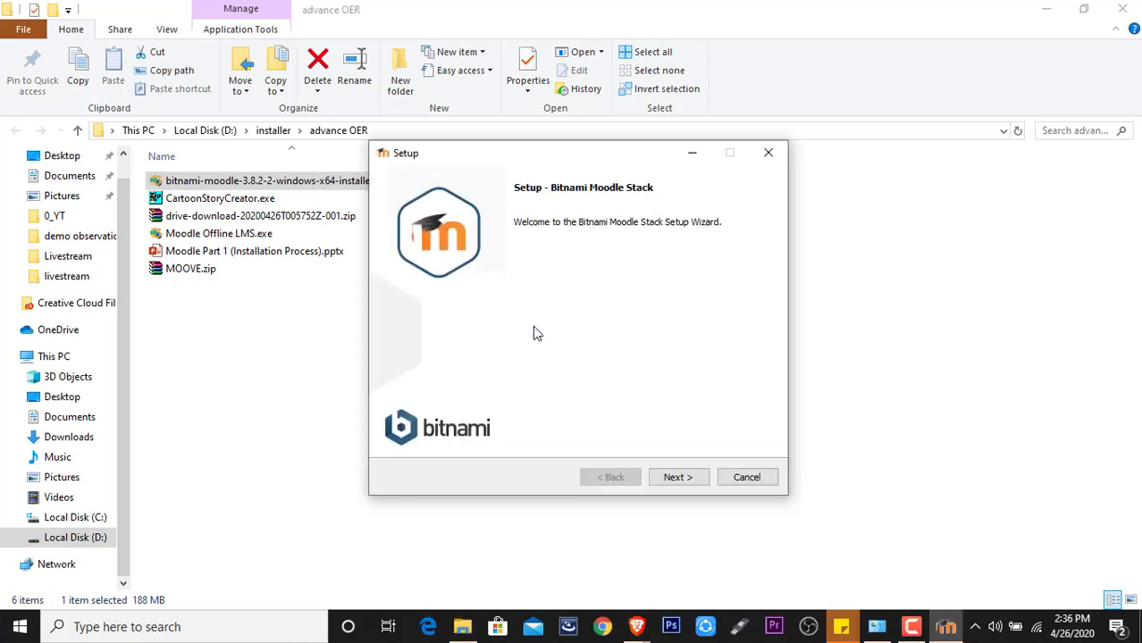
{"action": "left_click", "coordinate": [676, 477]}
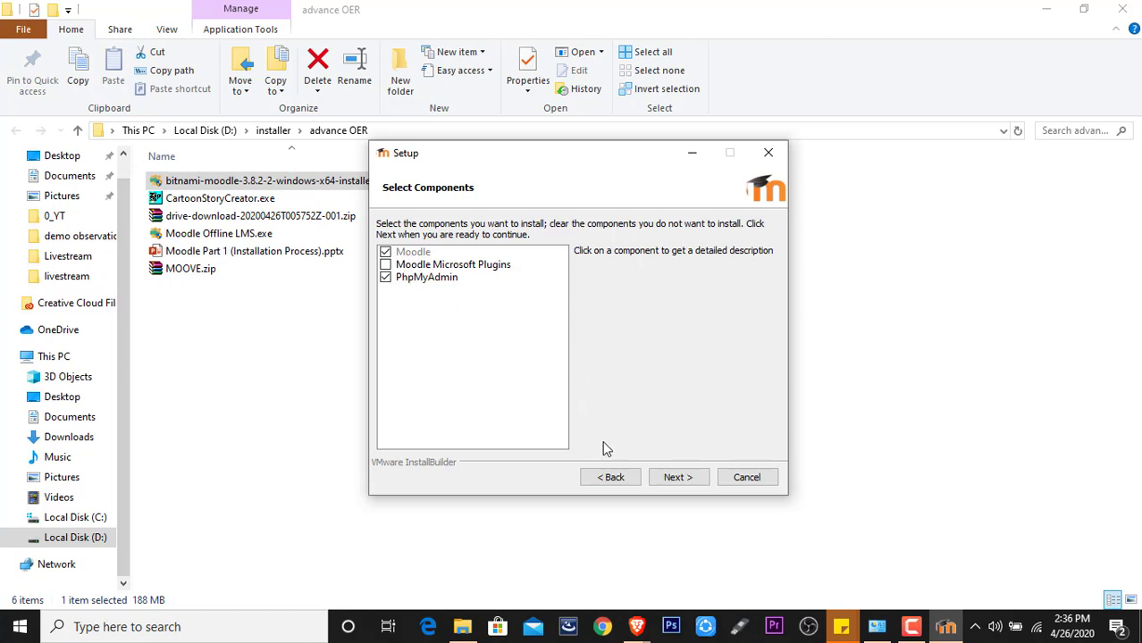
{"action": "left_click", "coordinate": [683, 479]}
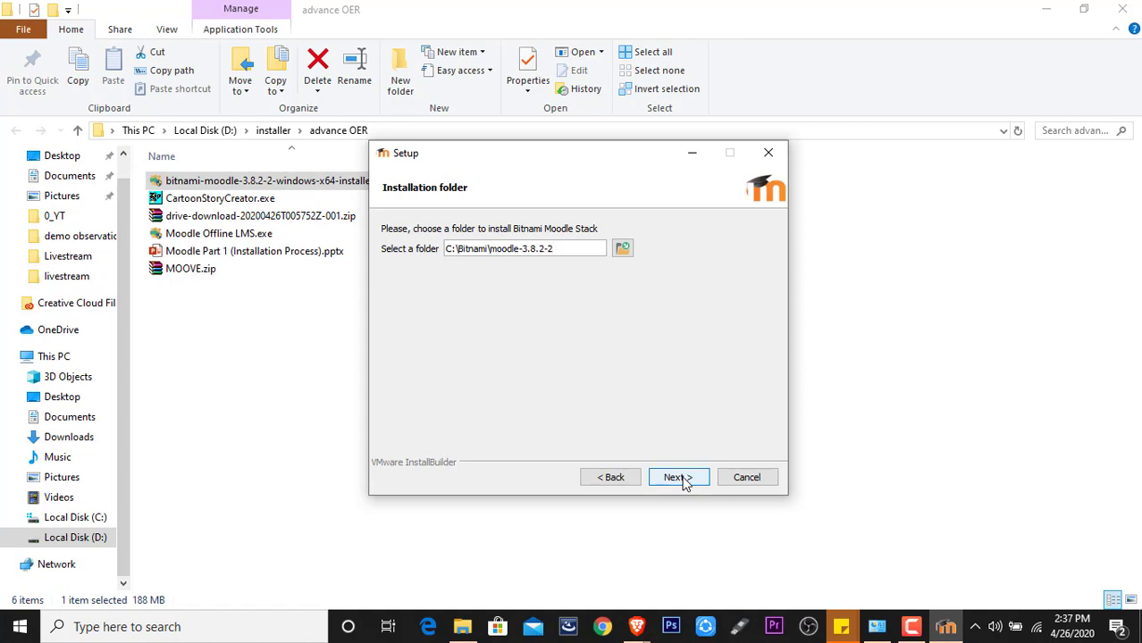
{"action": "left_click", "coordinate": [683, 479]}
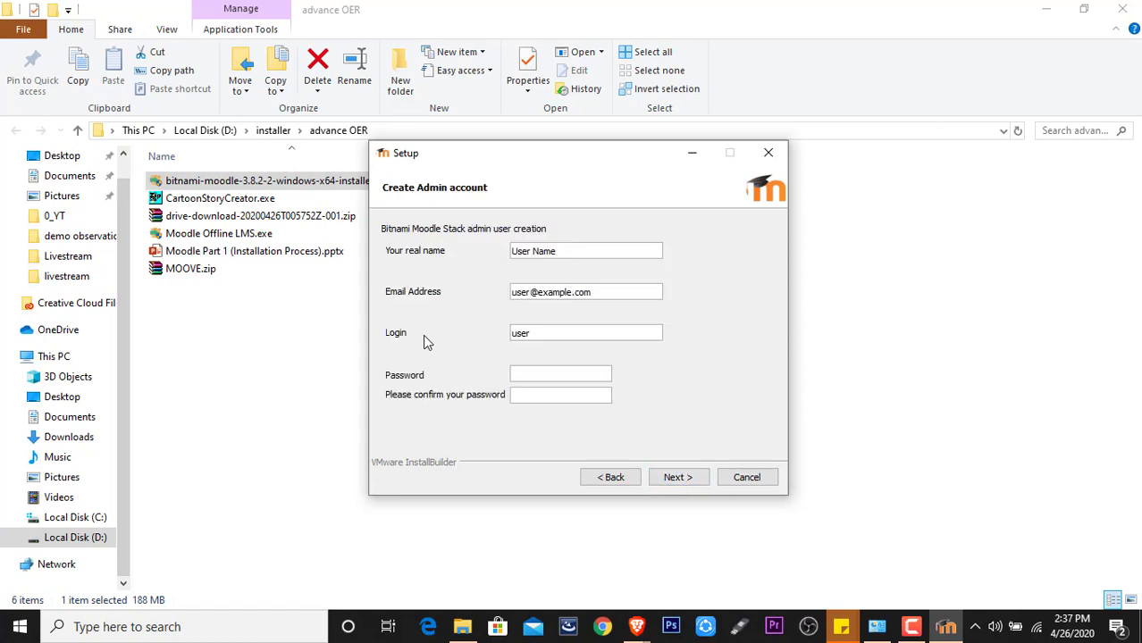
- Replace the placeholder real name and e-mail with the admin's details, and set login to 'administrator'
{"action": "left_click_drag", "start_coordinate": [566, 252], "coordinate": [422, 254]}
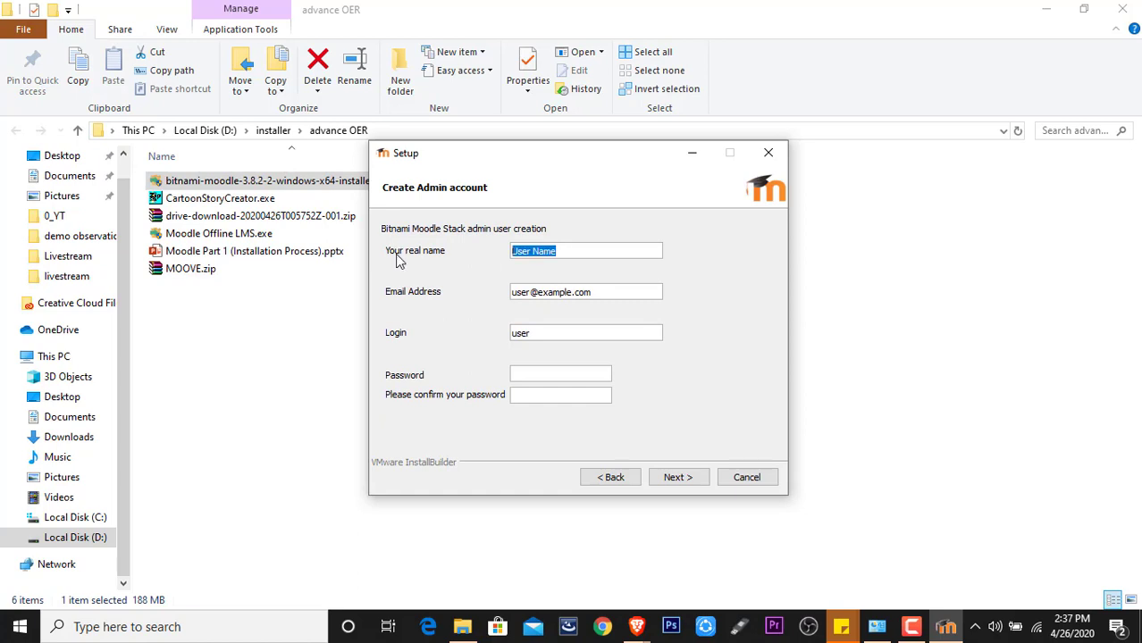
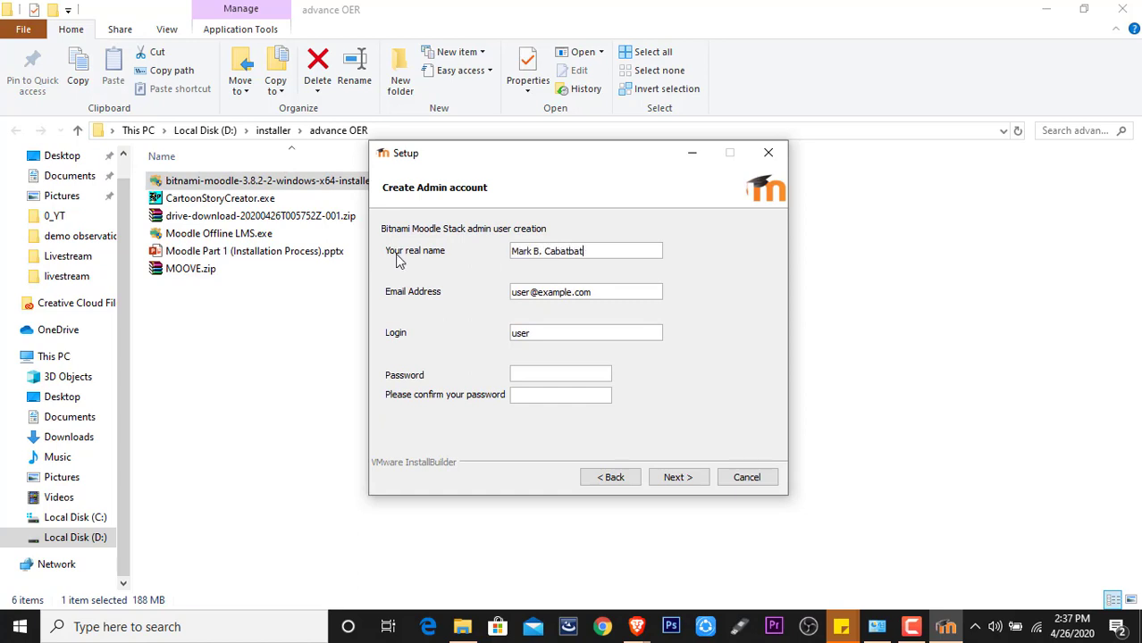
{"action": "left_click_drag", "start_coordinate": [599, 287], "coordinate": [384, 301]}
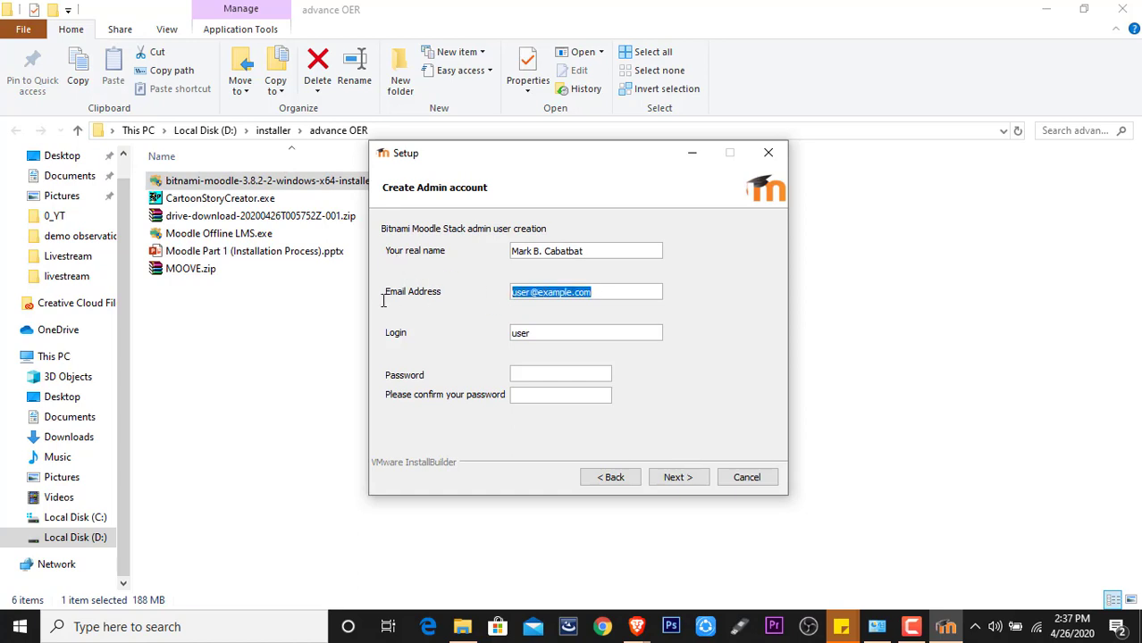
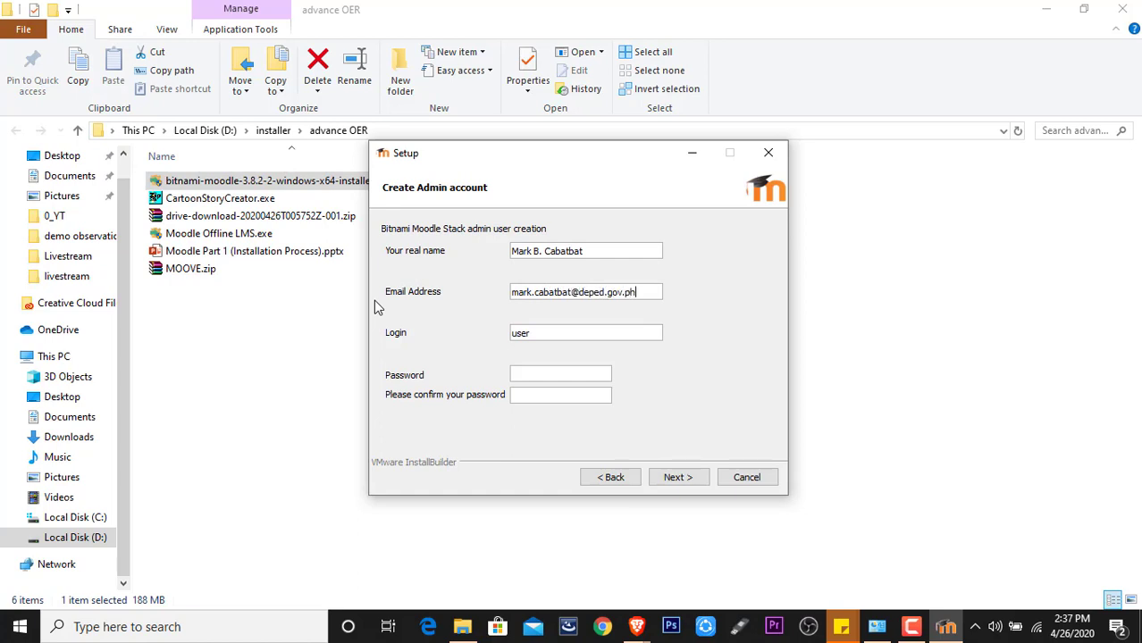
{"action": "left_click", "coordinate": [572, 334]}
{"action": "left_click_drag", "start_coordinate": [572, 331], "coordinate": [492, 329]}
{"action": "type", "text": "administrator"}
- Enter the admin password and retype it in the confirmation field
{"action": "left_click", "coordinate": [544, 377]}
{"action": "type", "text": "••••••••••"}
{"action": "key", "text": "Tab"}
{"action": "type", "text": "••••••••••"}
{"action": "key", "text": "shift+Tab"}
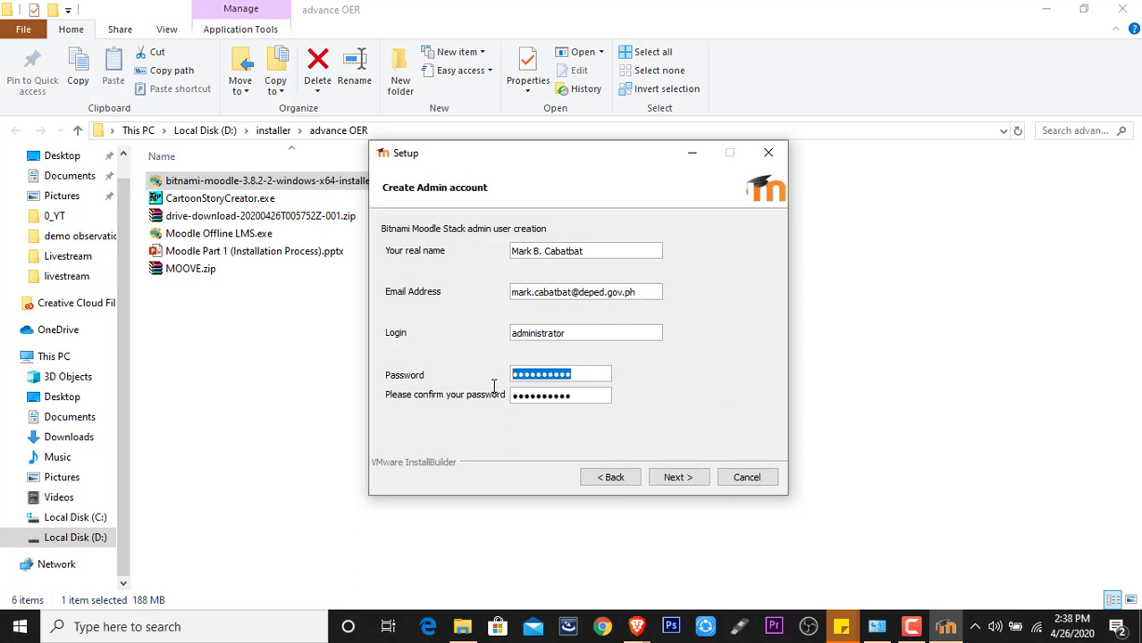
{"action": "type", "text": "••••••"}
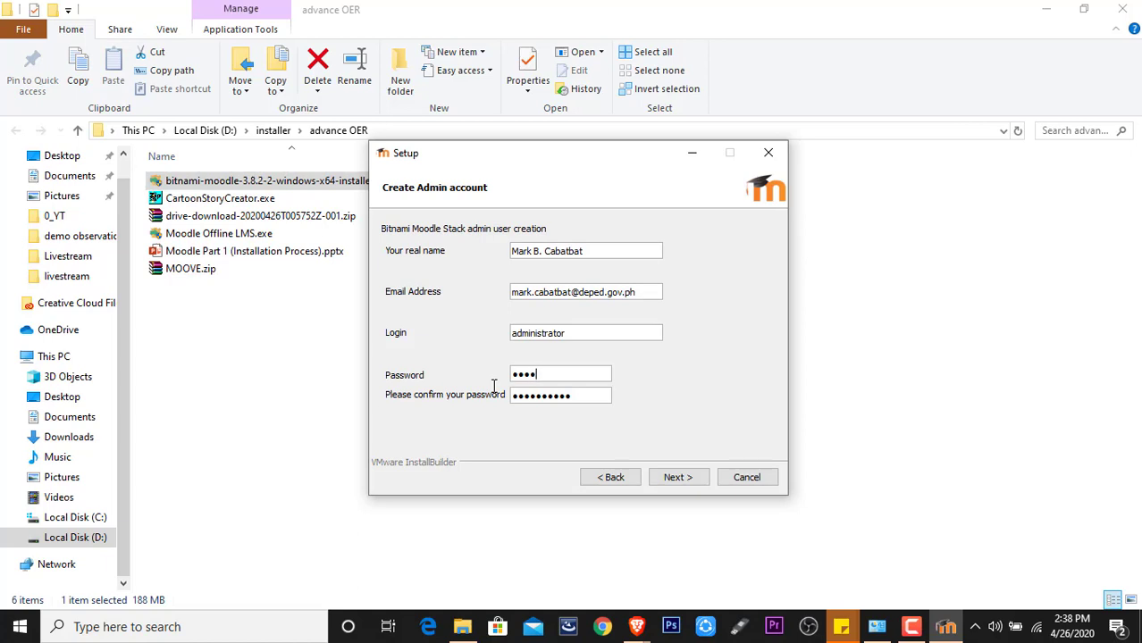
{"action": "type", "text": "••••"}
{"action": "key", "text": "Tab"}
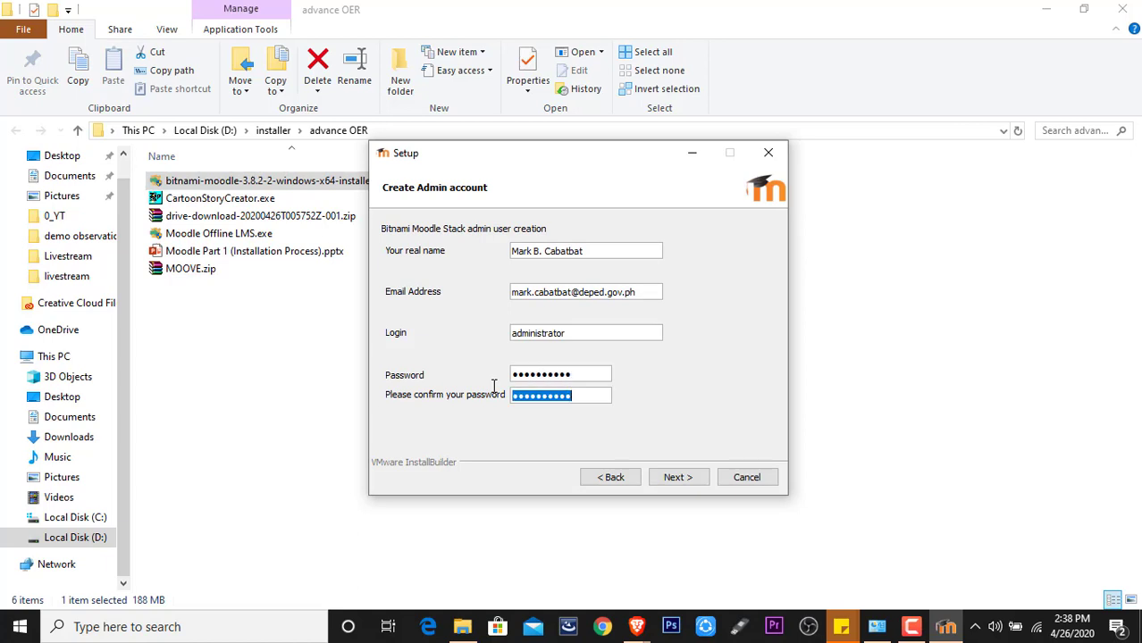
{"action": "type", "text": "•••••••"}
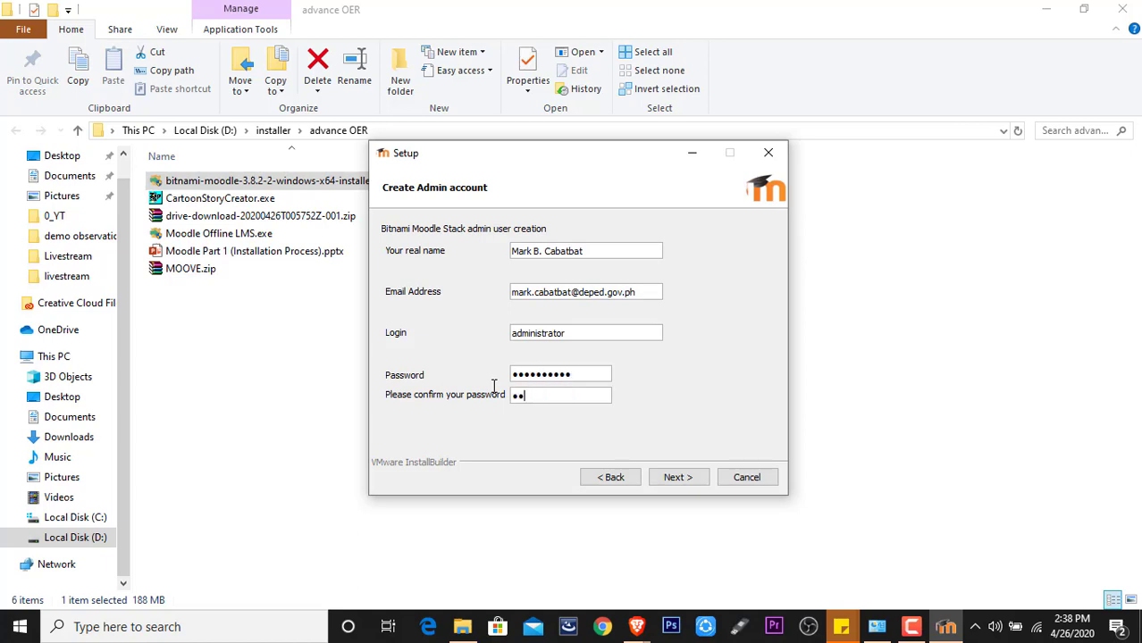
{"action": "type", "text": "•••"}
- Replace the site name New Site with a title ending 'Learning Management System' and continue
{"action": "left_click", "coordinate": [684, 480]}
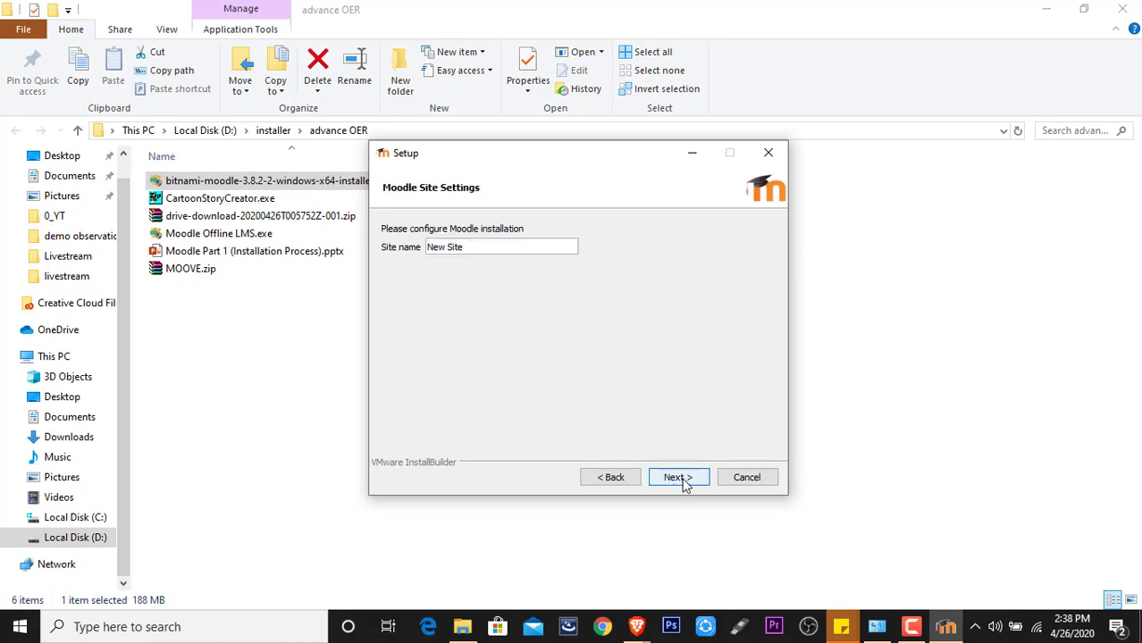
{"action": "left_click_drag", "start_coordinate": [484, 245], "coordinate": [381, 249]}
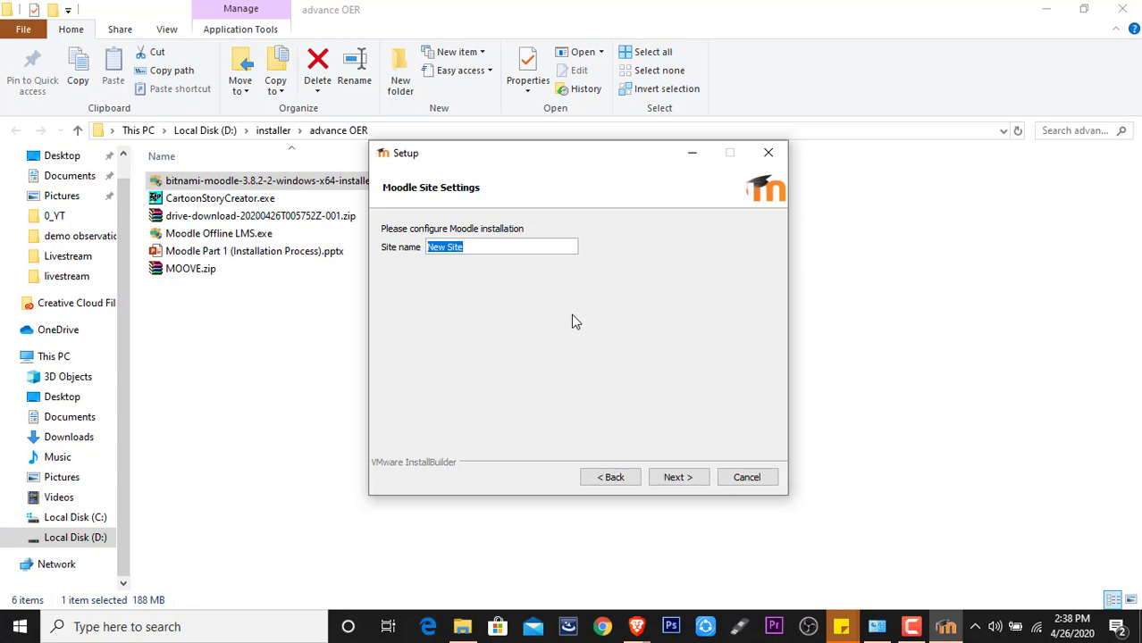
{"action": "type", "text": "Sir Mark Learning Manage"}
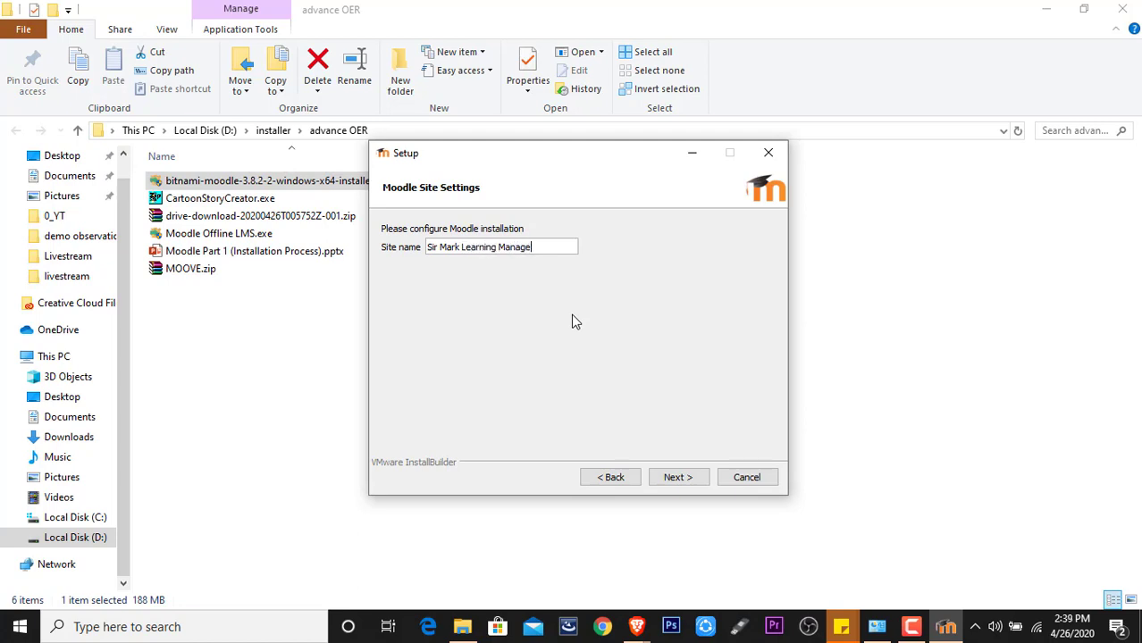
{"action": "type", "text": "ment System"}
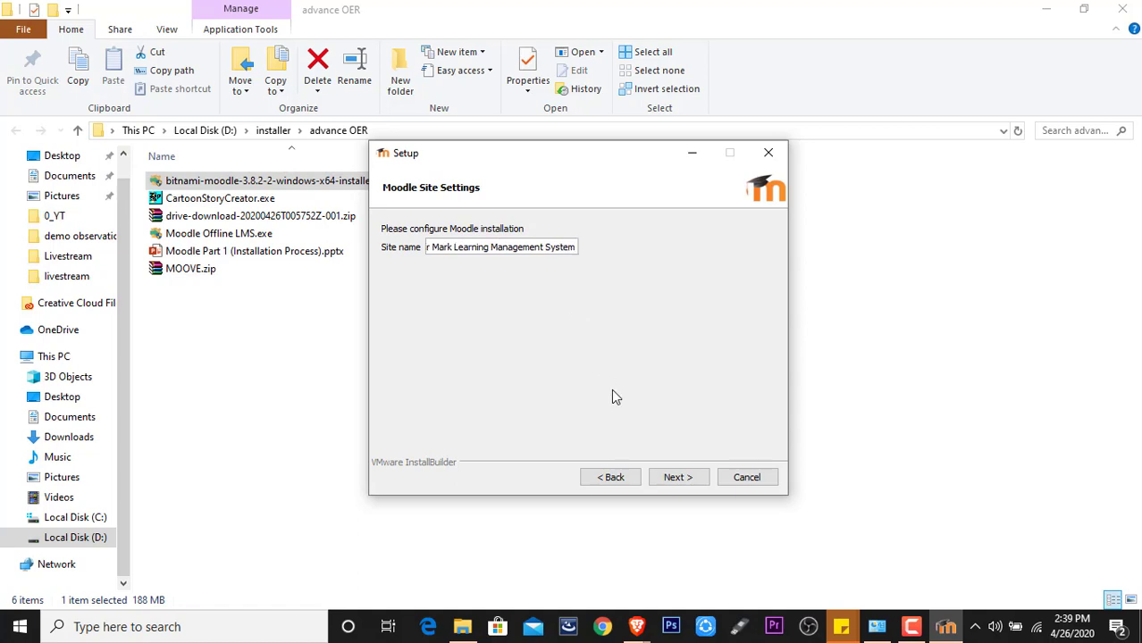
{"action": "left_click", "coordinate": [675, 478]}
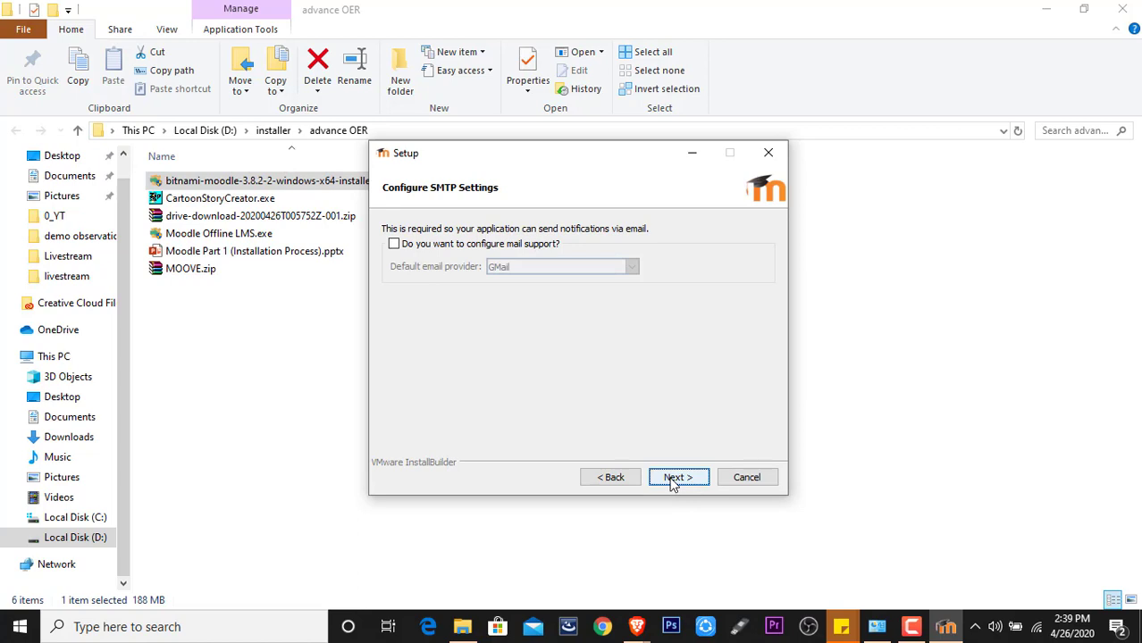
- Enable GMail mail support, enter the Gmail address and password twice, and continue
{"action": "left_click", "coordinate": [395, 245]}
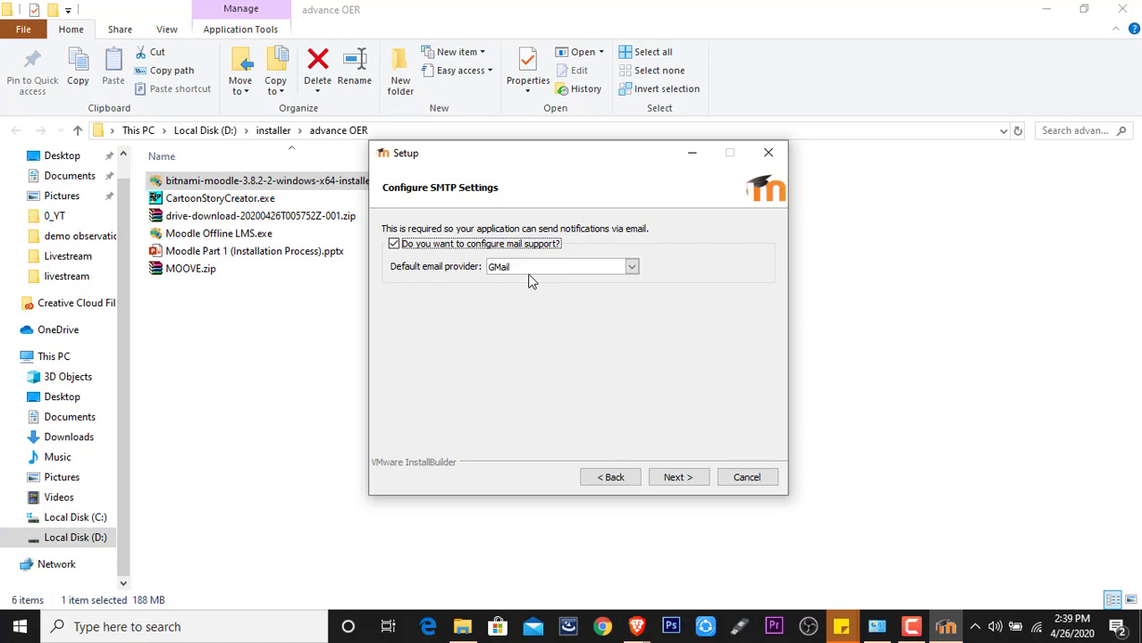
{"action": "left_click", "coordinate": [681, 479]}
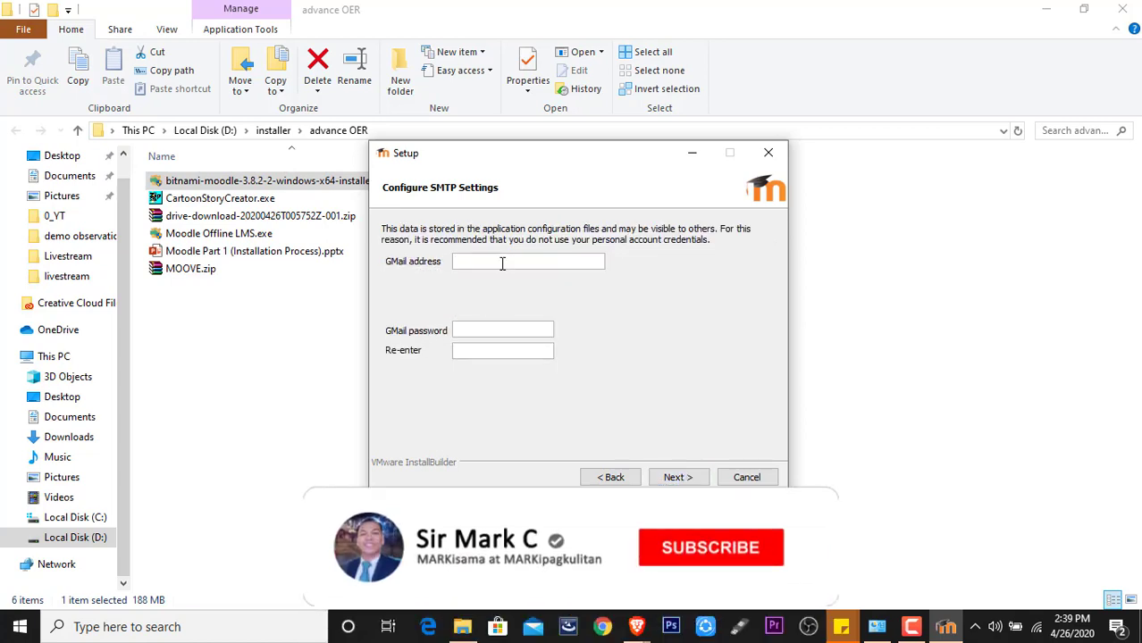
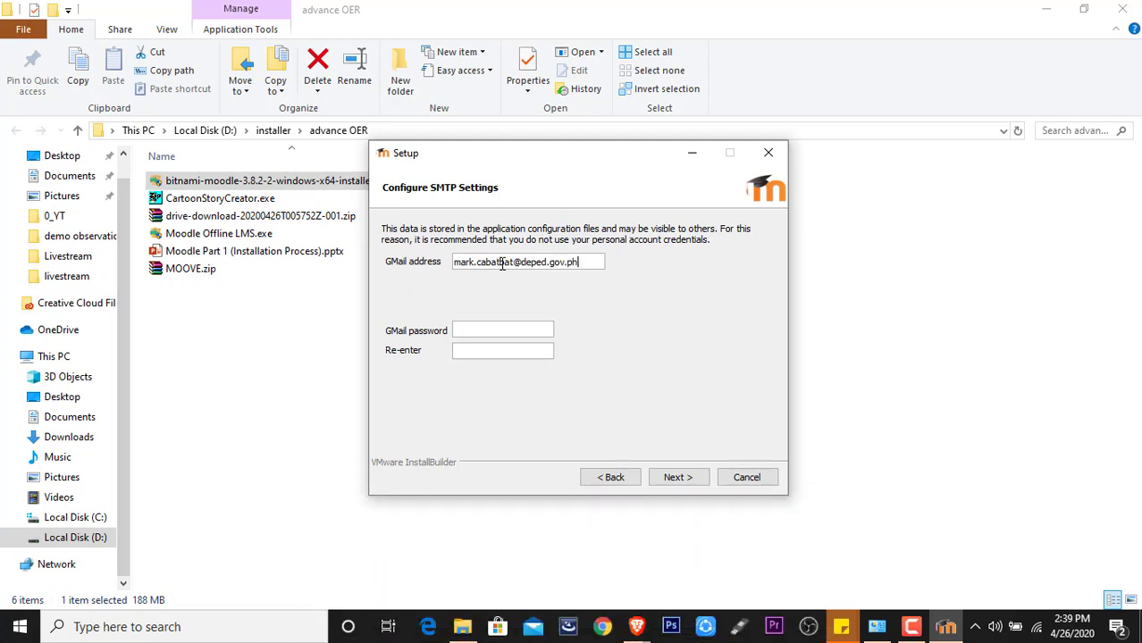
{"action": "left_click", "coordinate": [472, 329]}
{"action": "type", "text": "***********"}
{"action": "left_click", "coordinate": [515, 355]}
{"action": "type", "text": "***********"}
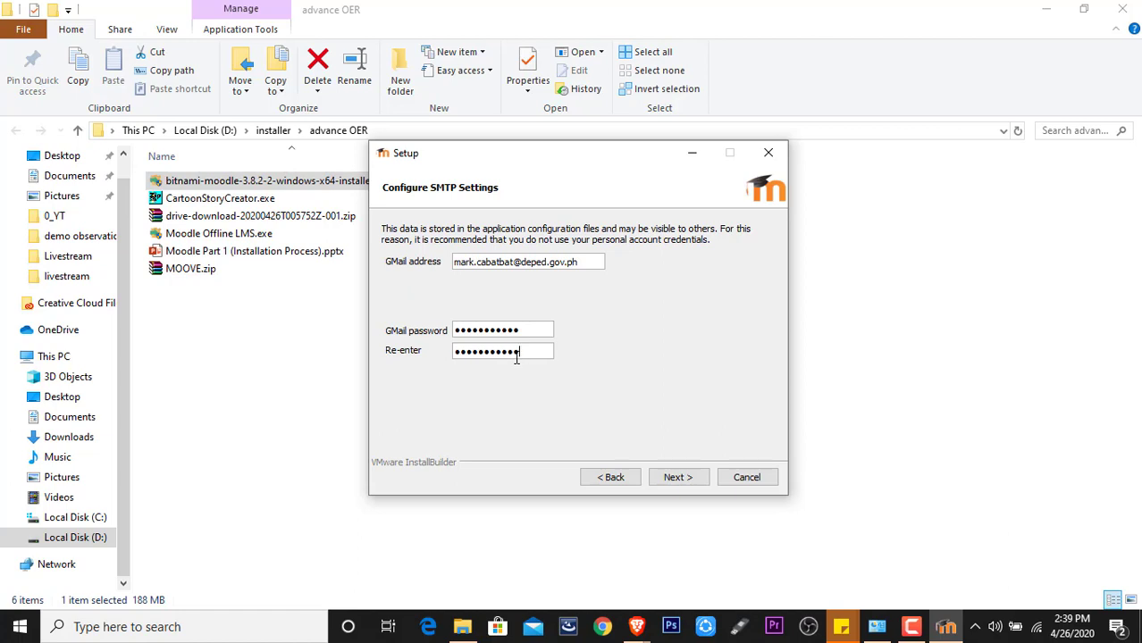
{"action": "left_click", "coordinate": [688, 481]}
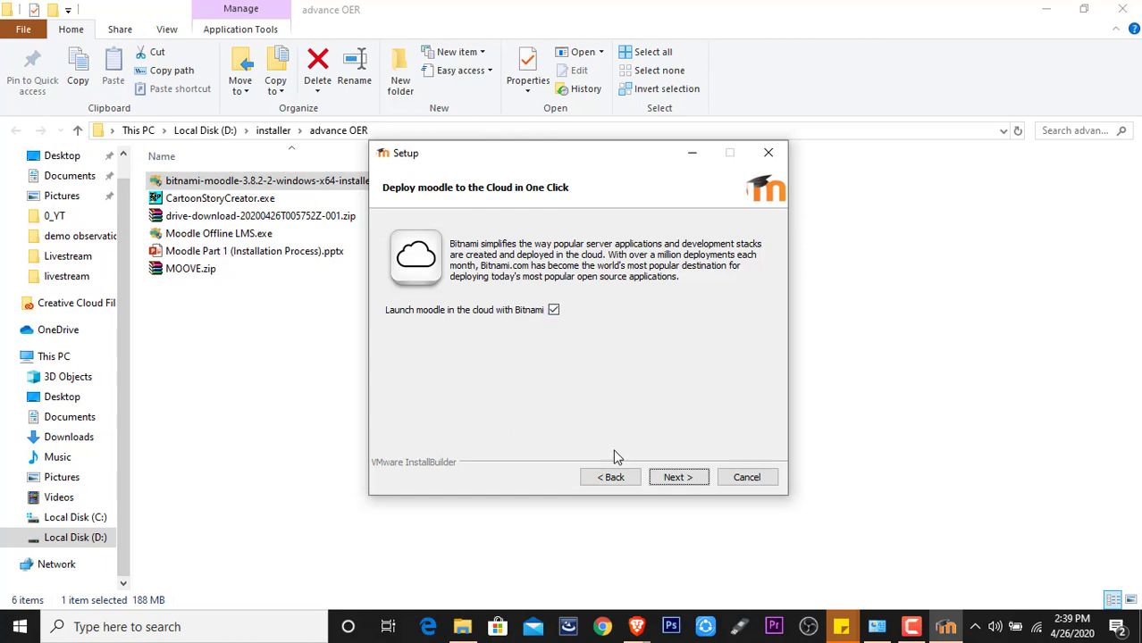
- Skip the cloud deployment offer and begin installation from the Ready to Install page
{"action": "left_click", "coordinate": [689, 487]}
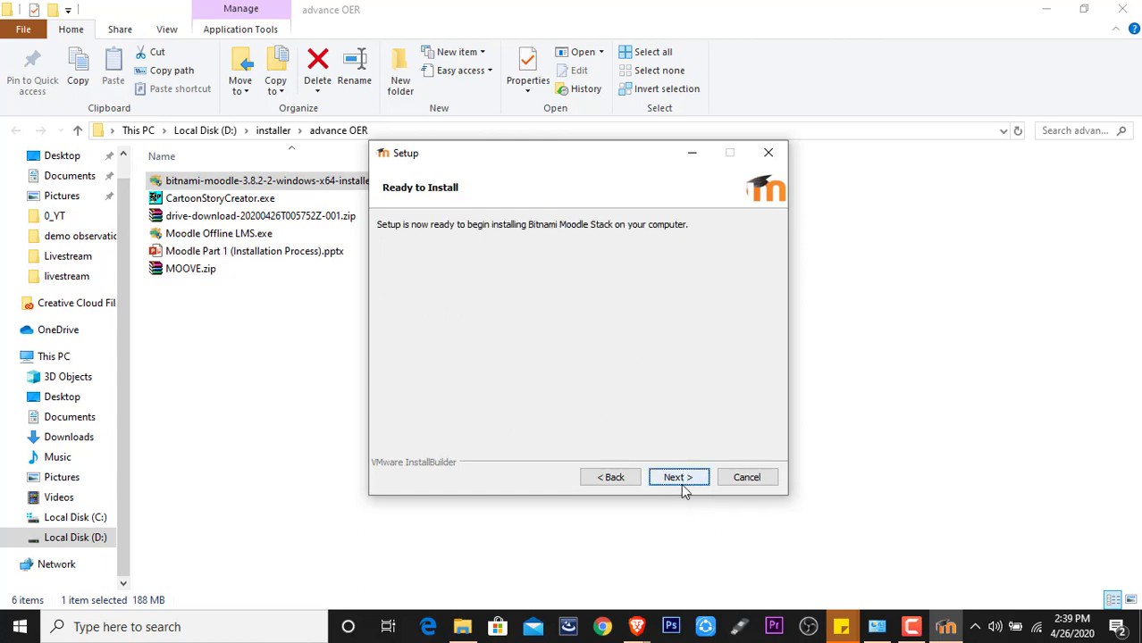
{"action": "left_click", "coordinate": [680, 478]}
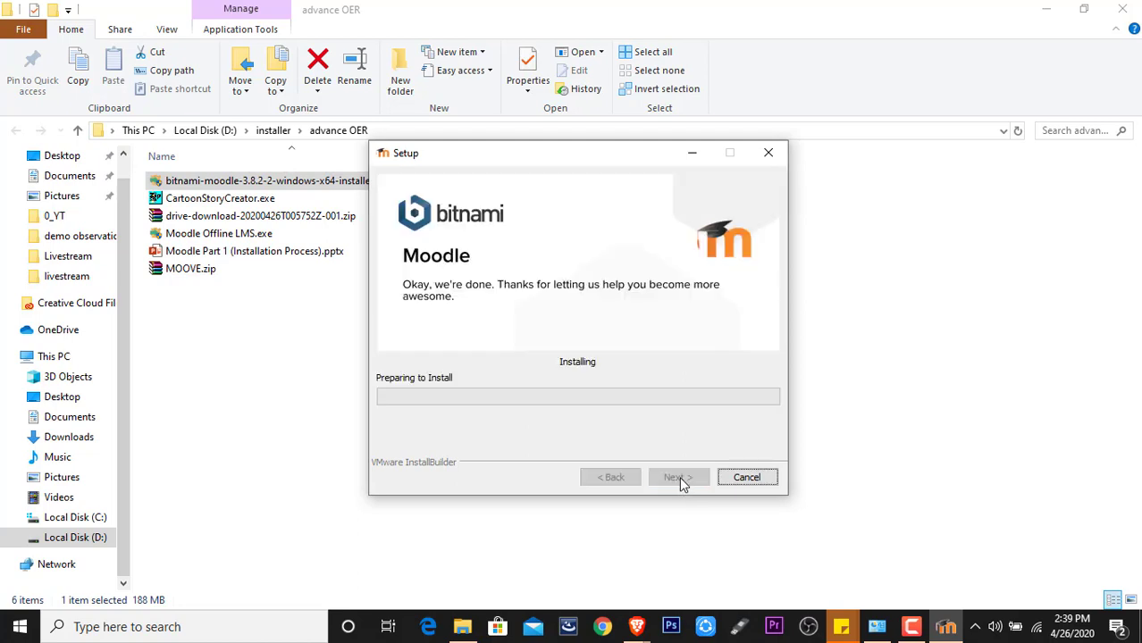